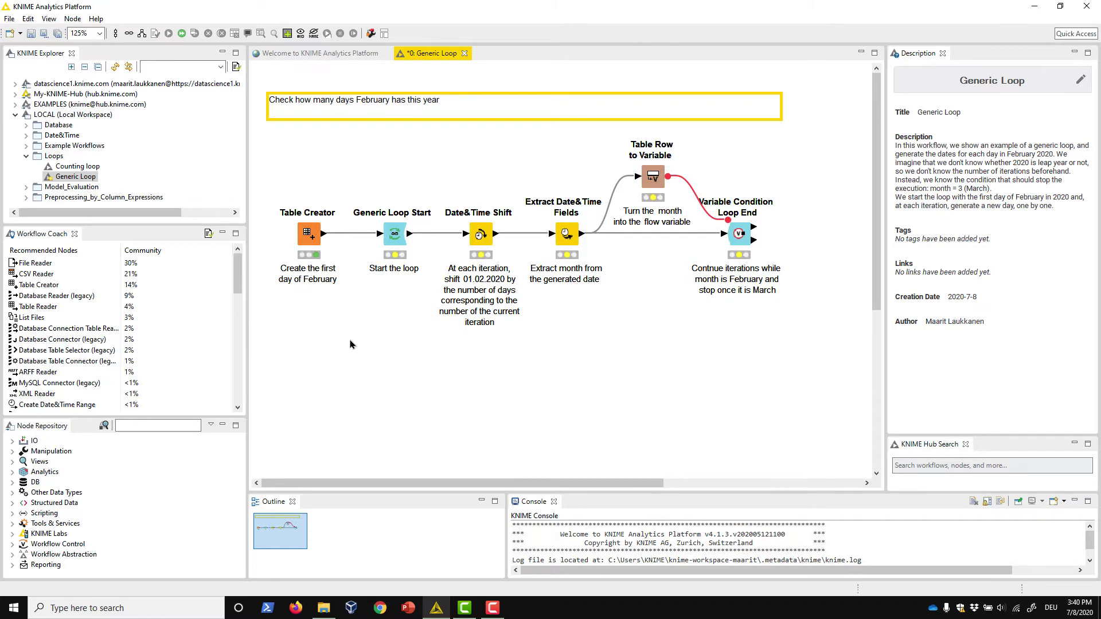
- View the Table Creator output table, then execute the Generic Loop Start node
right_click(310, 239)
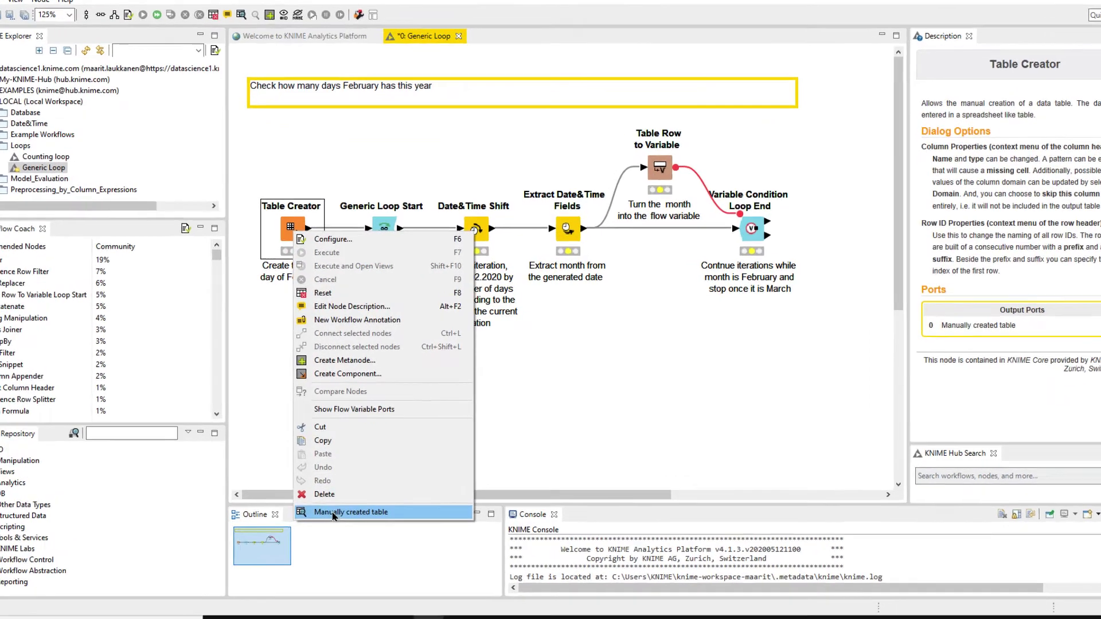
left_click(339, 499)
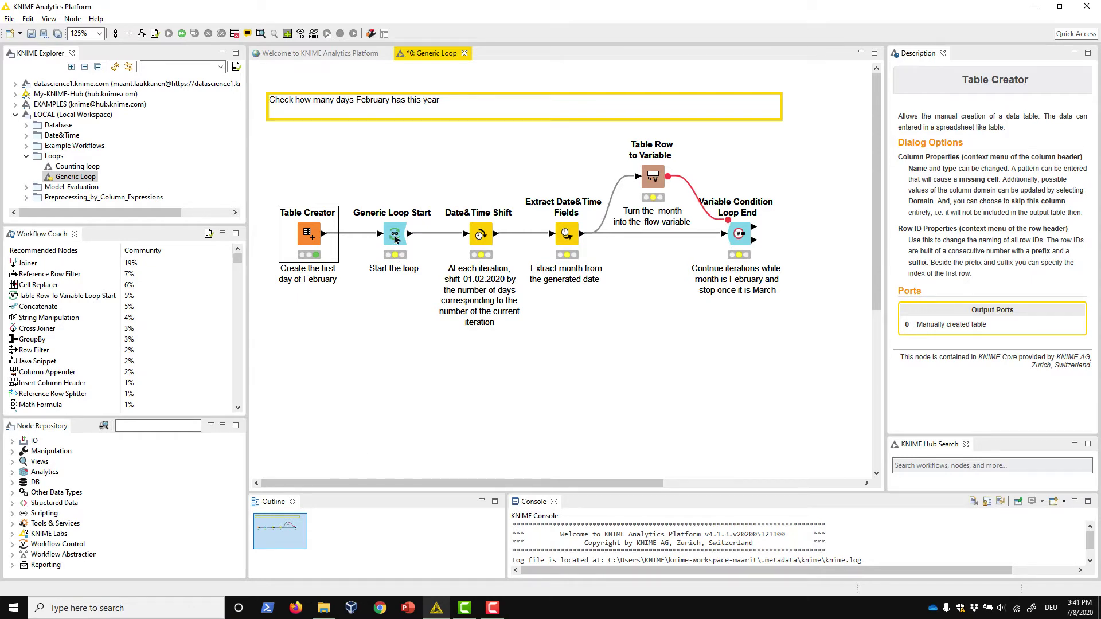
right_click(395, 239)
left_click(409, 253)
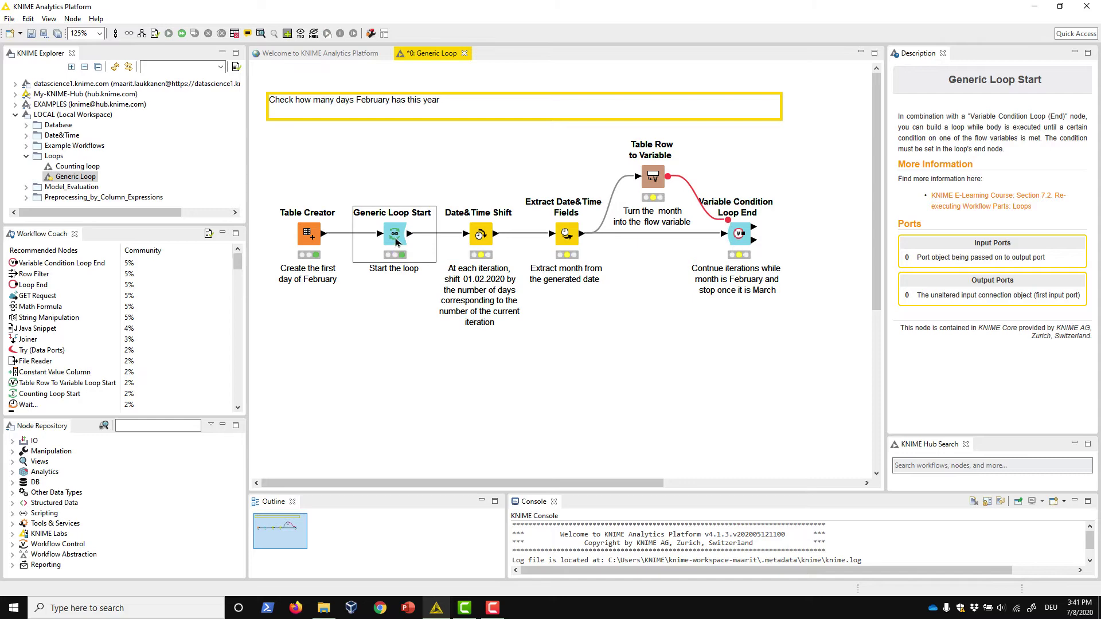
- Inspect Generic Loop Start's input table and flow variables: one 2020-02-01 row, currentIteration 0
right_click(396, 236)
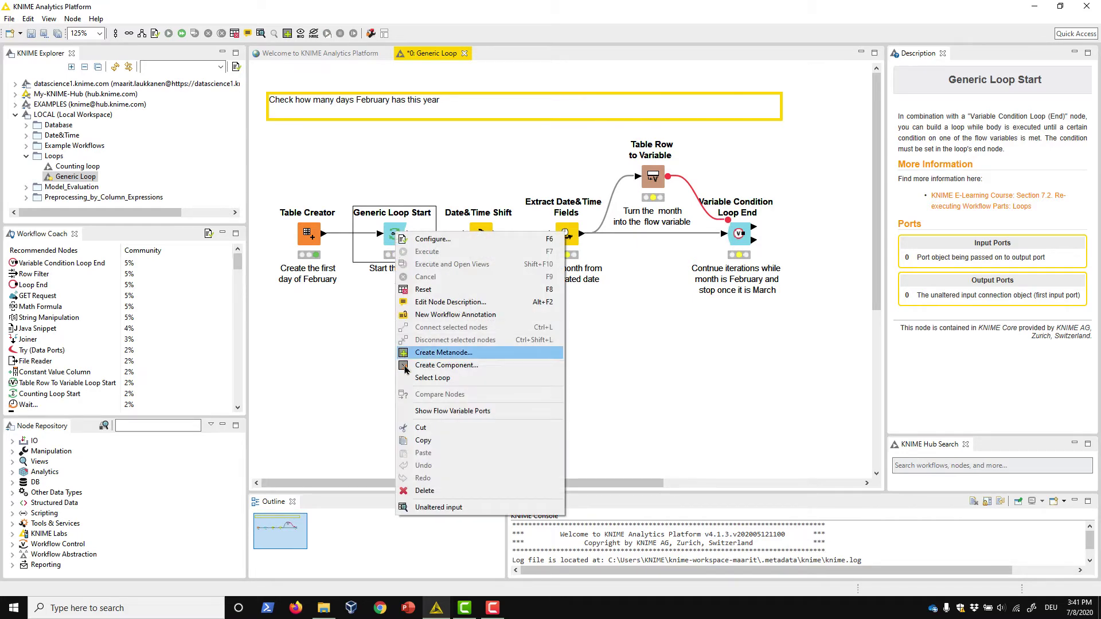
left_click(440, 508)
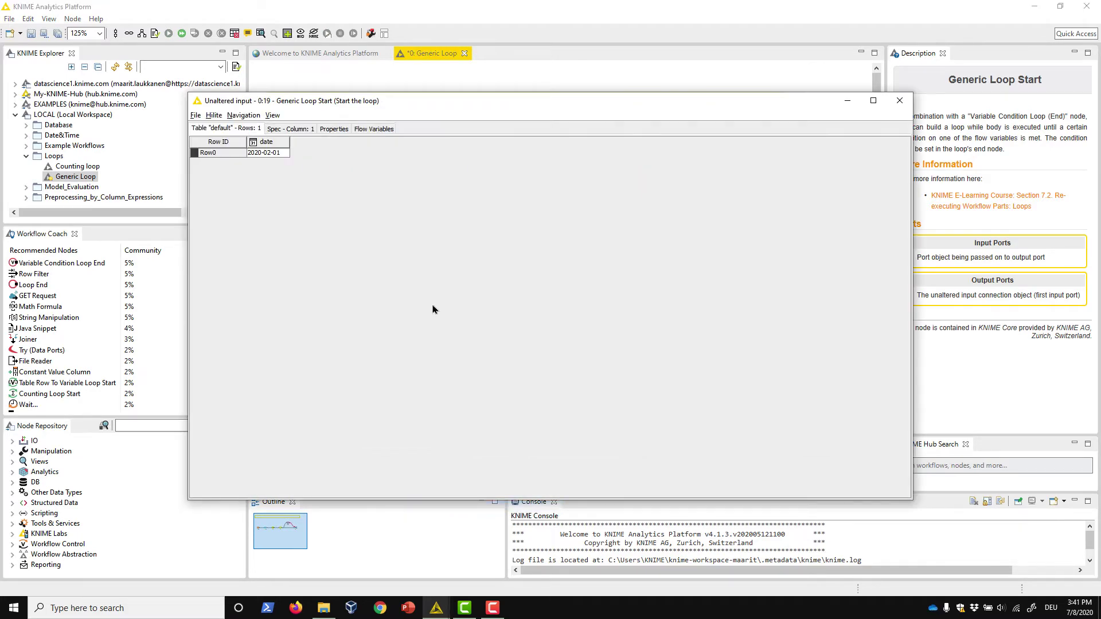
left_click(374, 128)
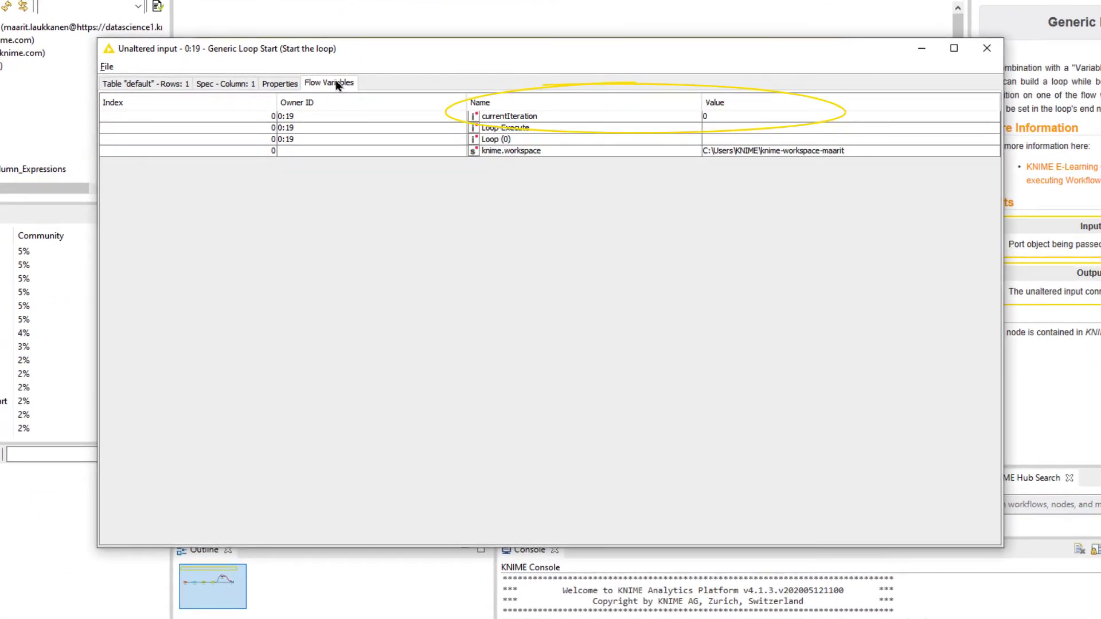
key("alt+F4")
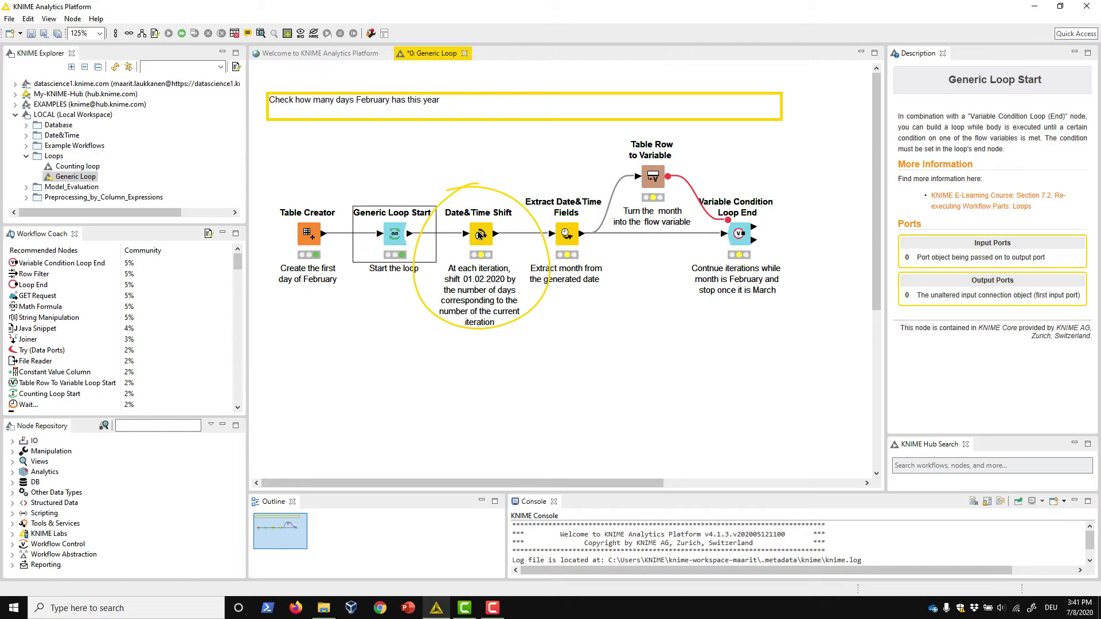
- Keep Date&Time Shift at Days granularity, with numerical_value controlled by the currentIteration variable
double_click(480, 234)
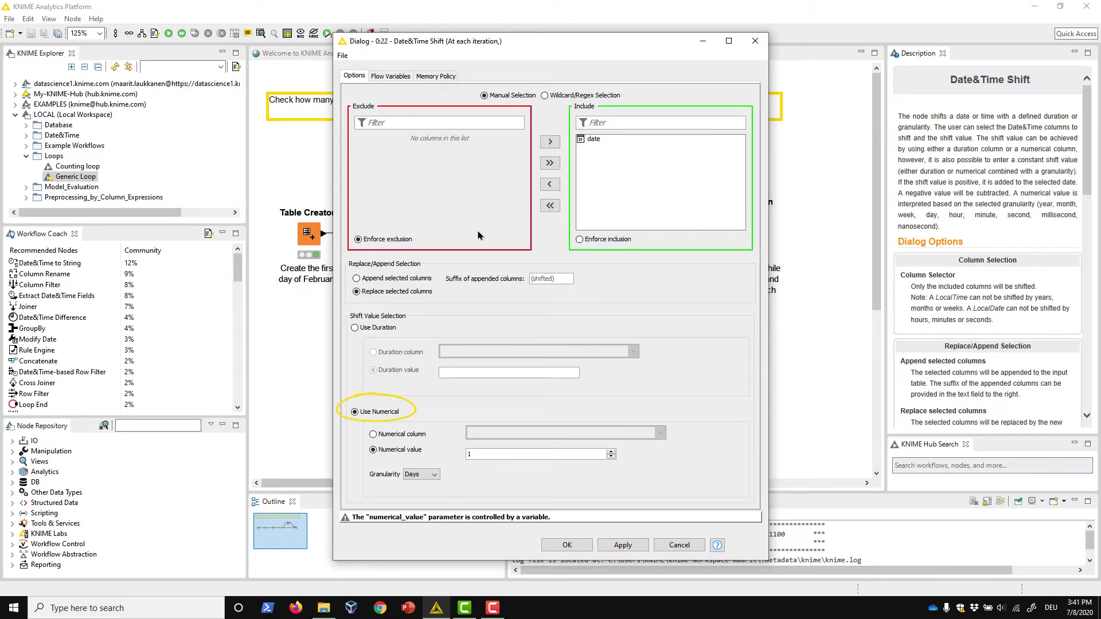
left_click(435, 476)
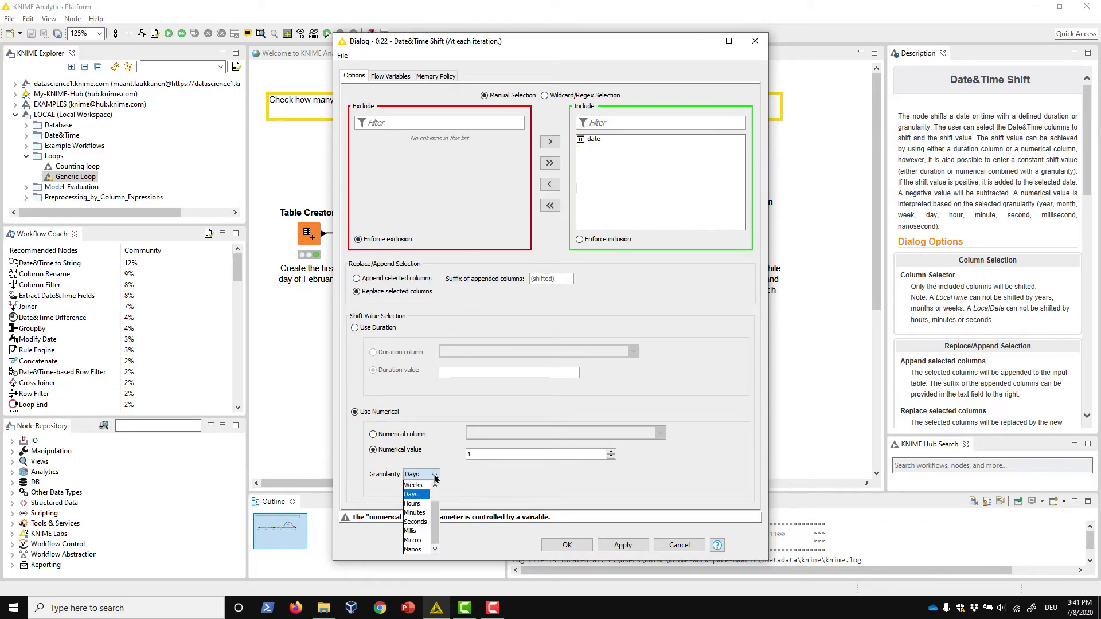
left_click(436, 476)
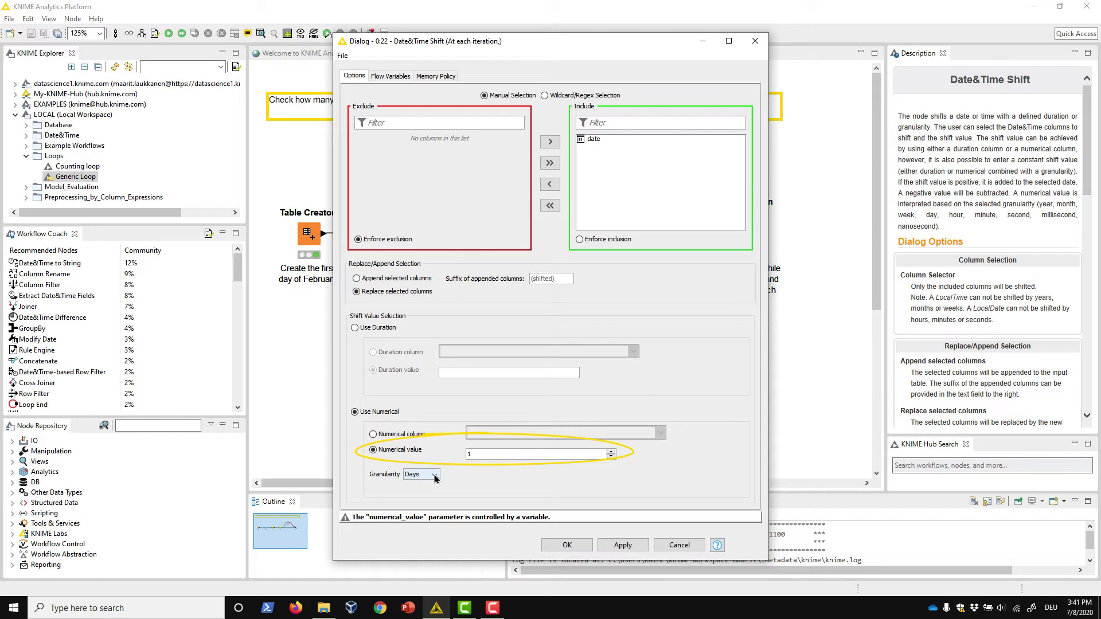
left_click(401, 79)
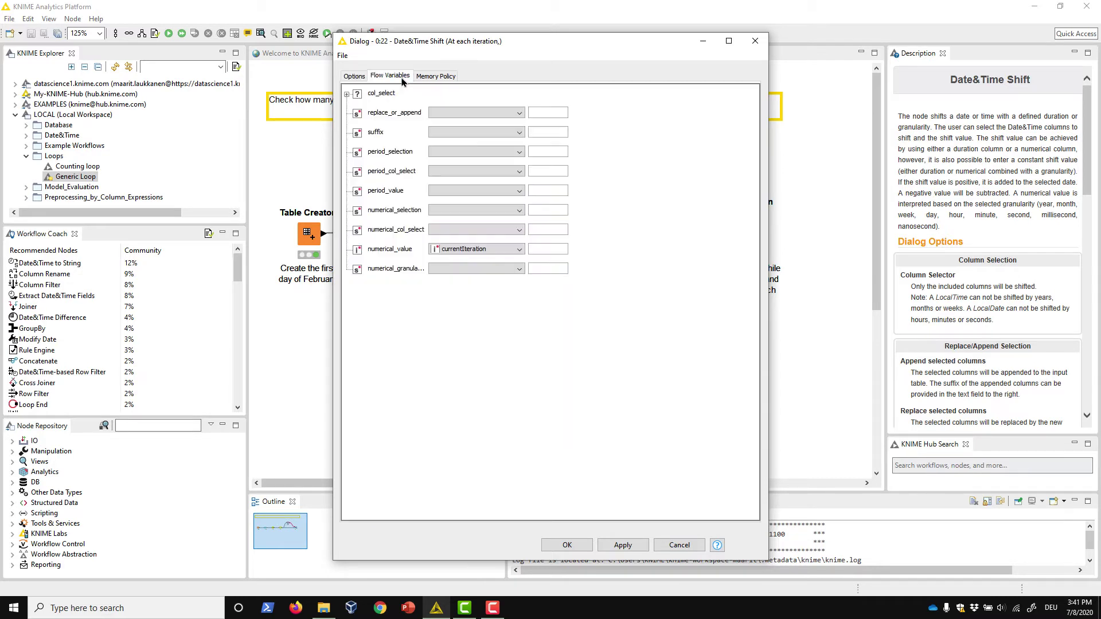
left_click(519, 251)
left_click(521, 254)
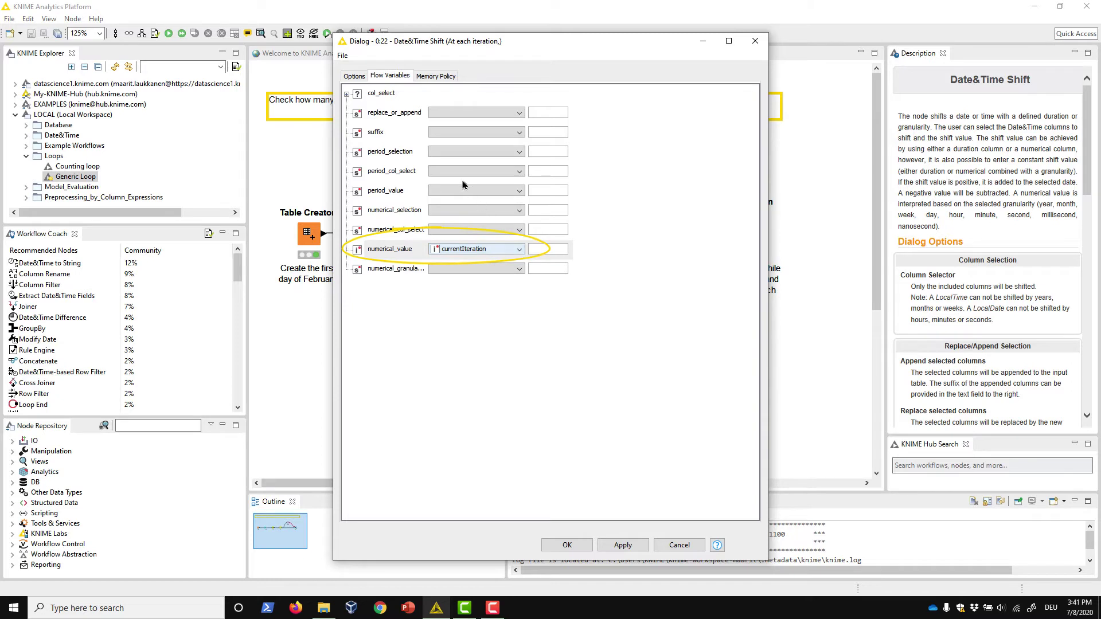
left_click(355, 76)
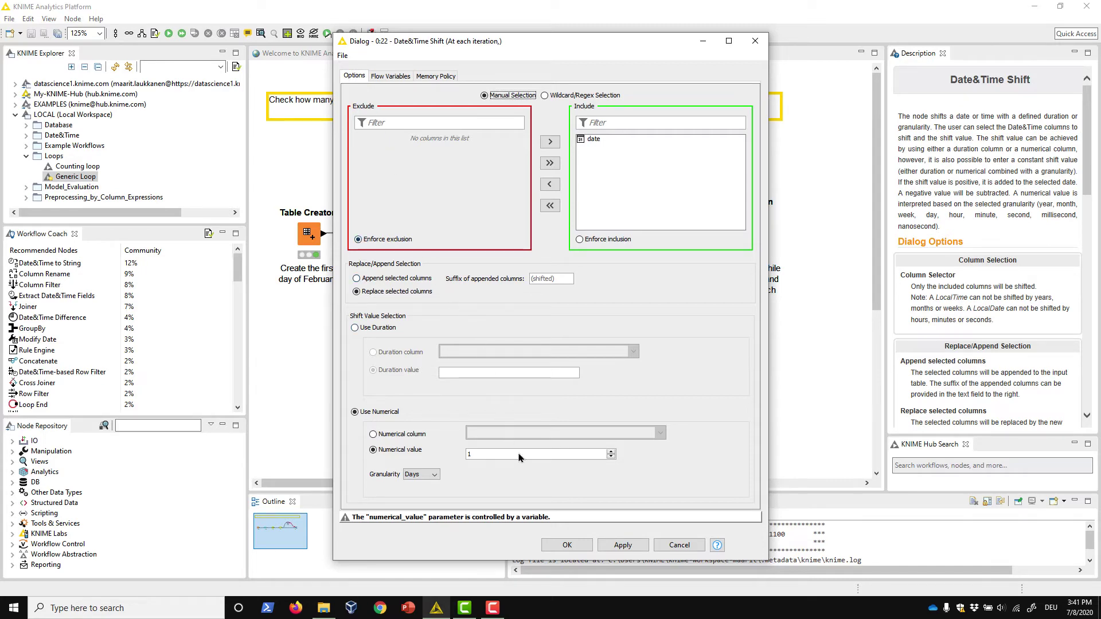
left_click(564, 546)
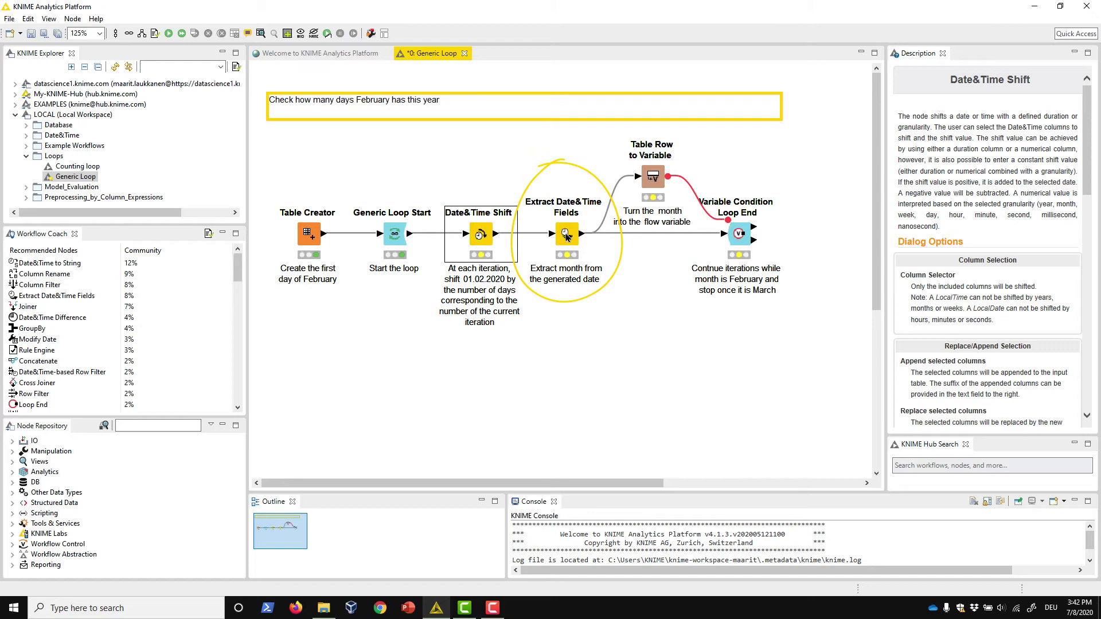
- Extract Month (number) with Extract Date&Time Fields and confirm 2020-02-01 gives month 2
double_click(566, 235)
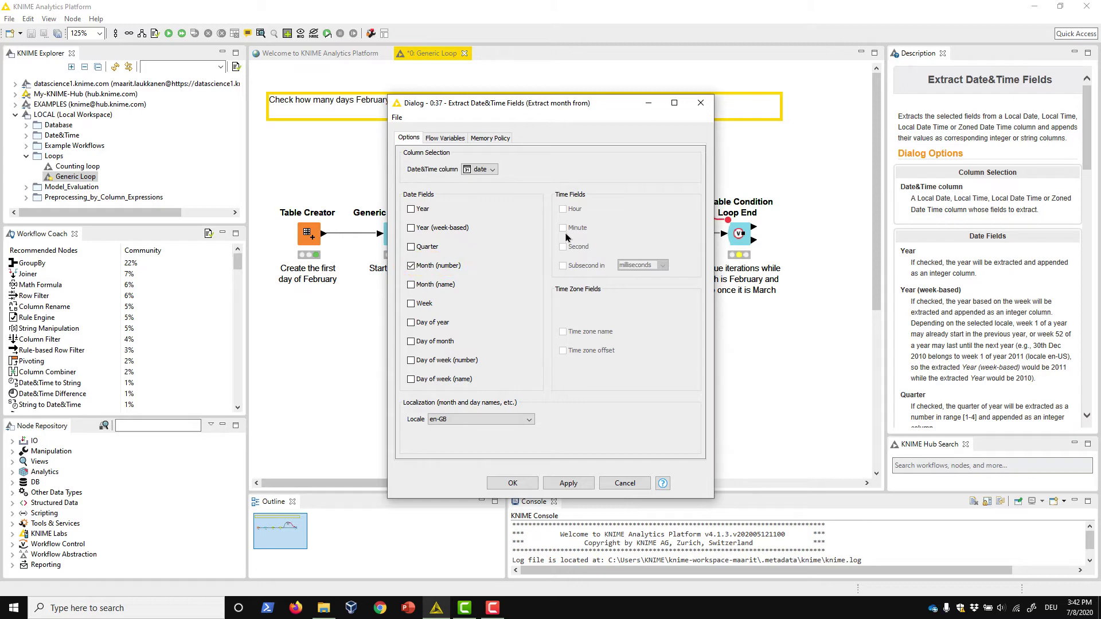
left_click(533, 484)
right_click(565, 235)
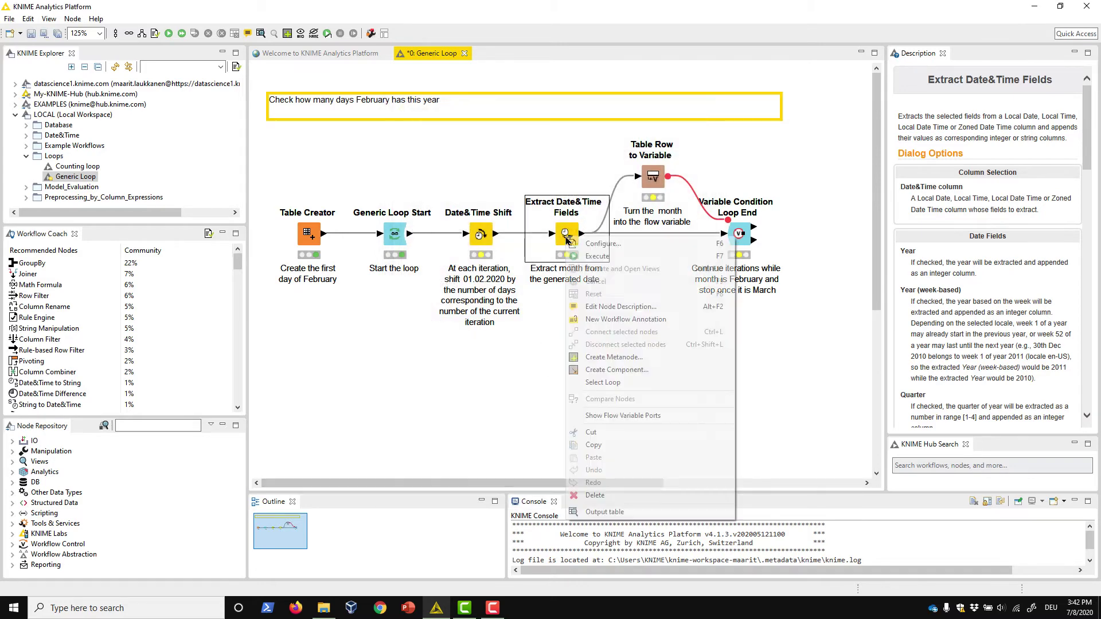
right_click(565, 235)
left_click(588, 512)
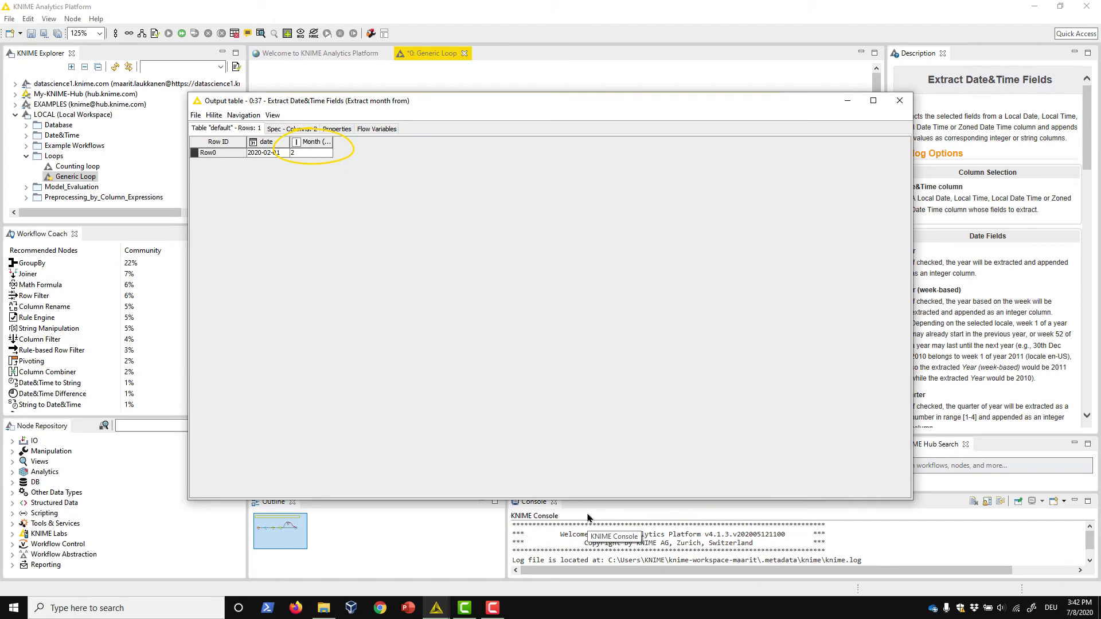
key("alt+F4")
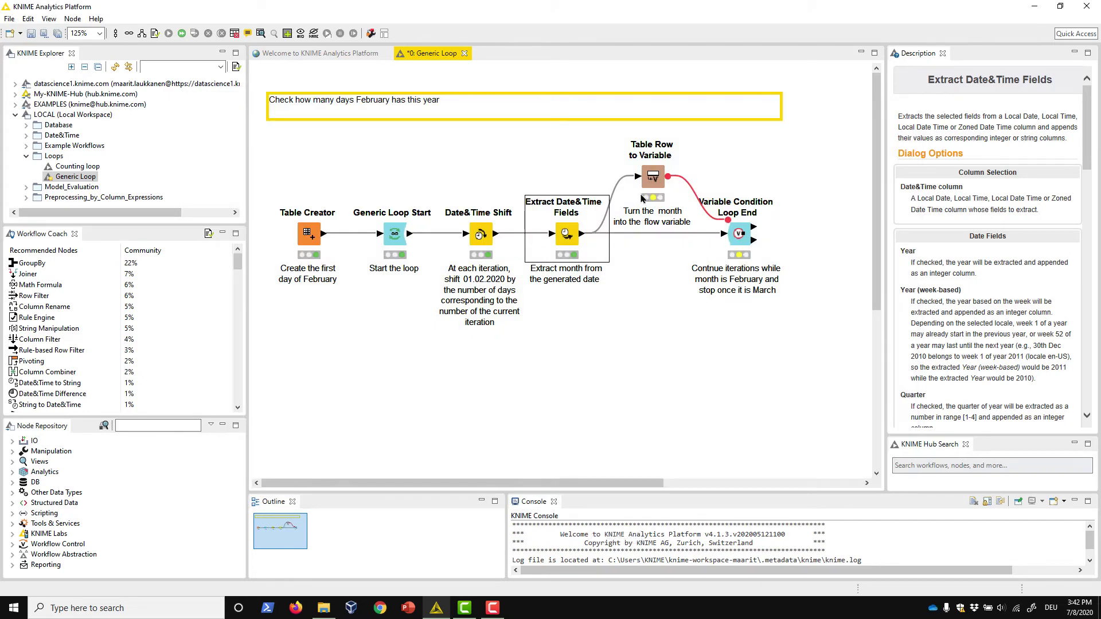
- Execute the Table Row to Variable node
left_click(655, 180)
right_click(656, 180)
left_click(666, 197)
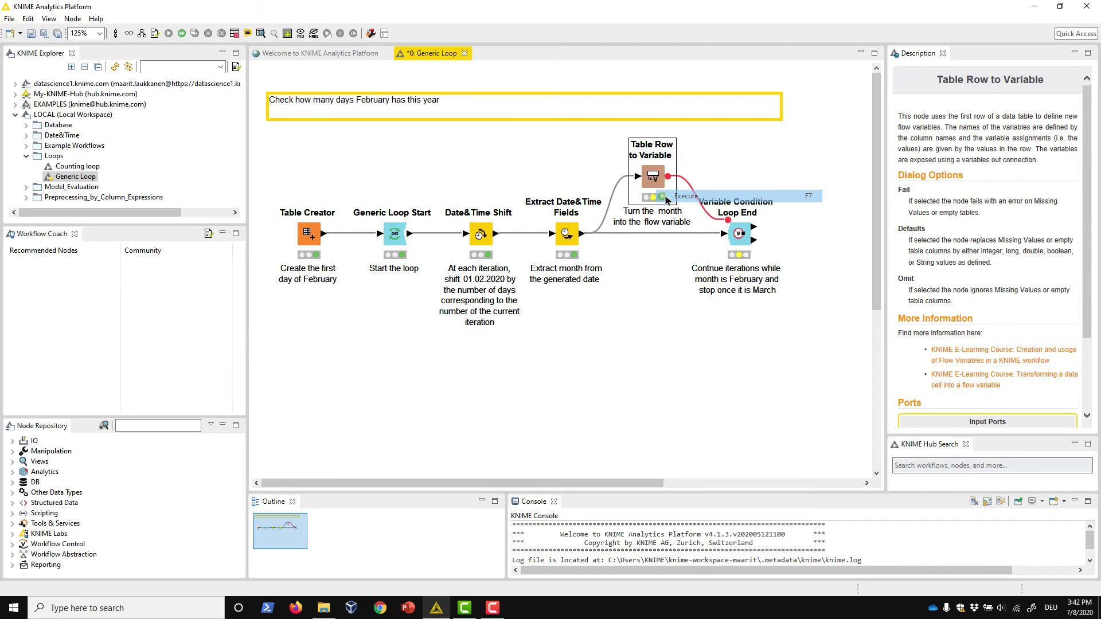
- Set Variable Condition Loop End to stop when Month (number) = 3 and add an iteration column
double_click(740, 236)
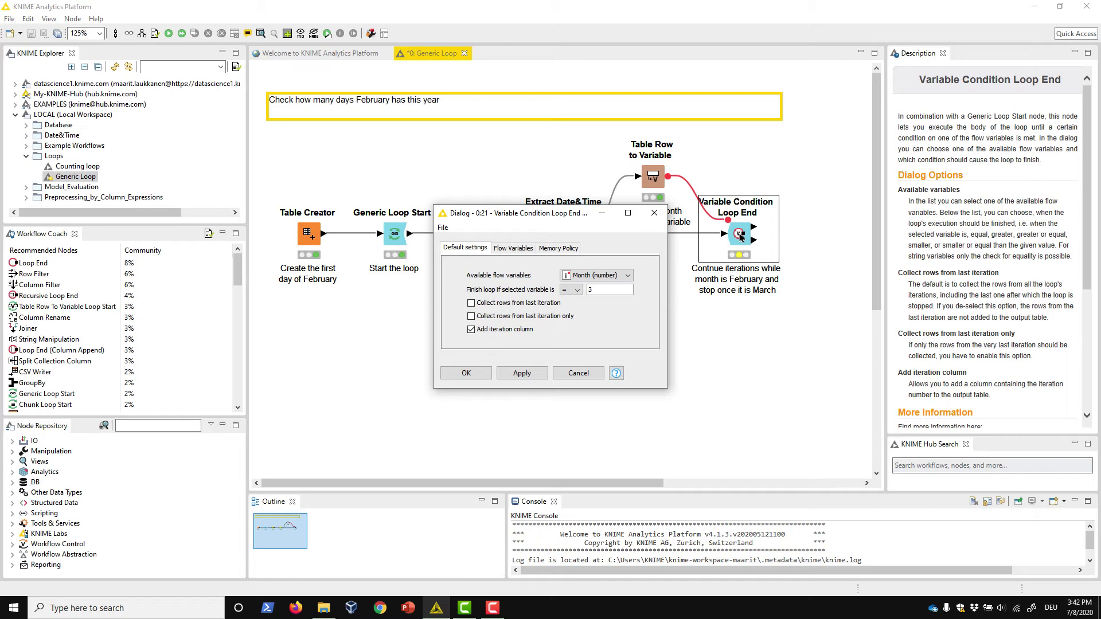
left_click(627, 275)
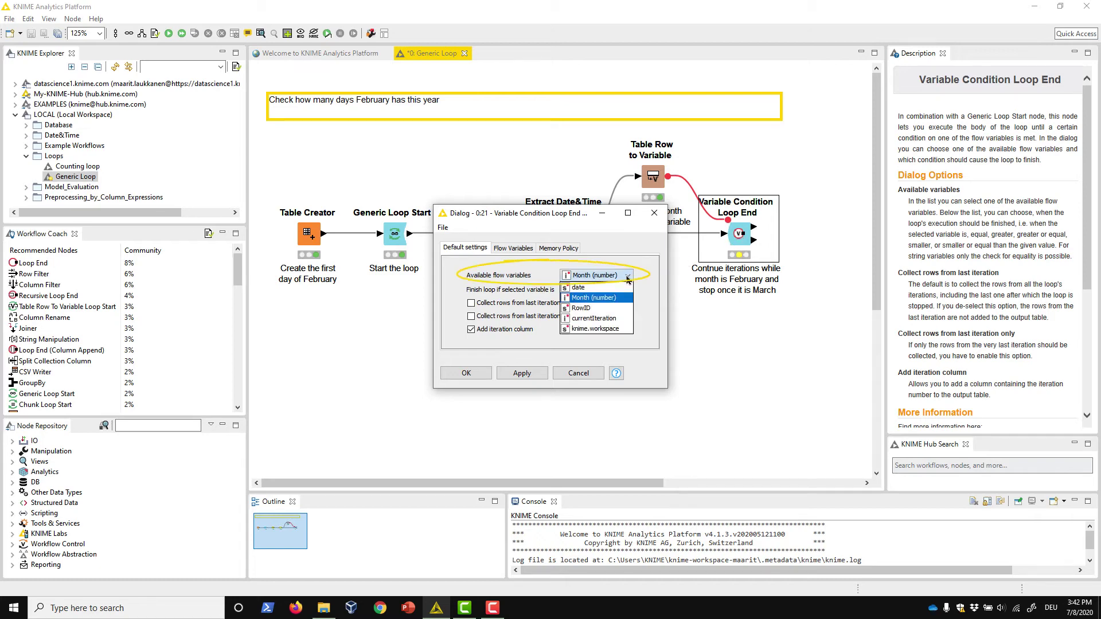
left_click(627, 277)
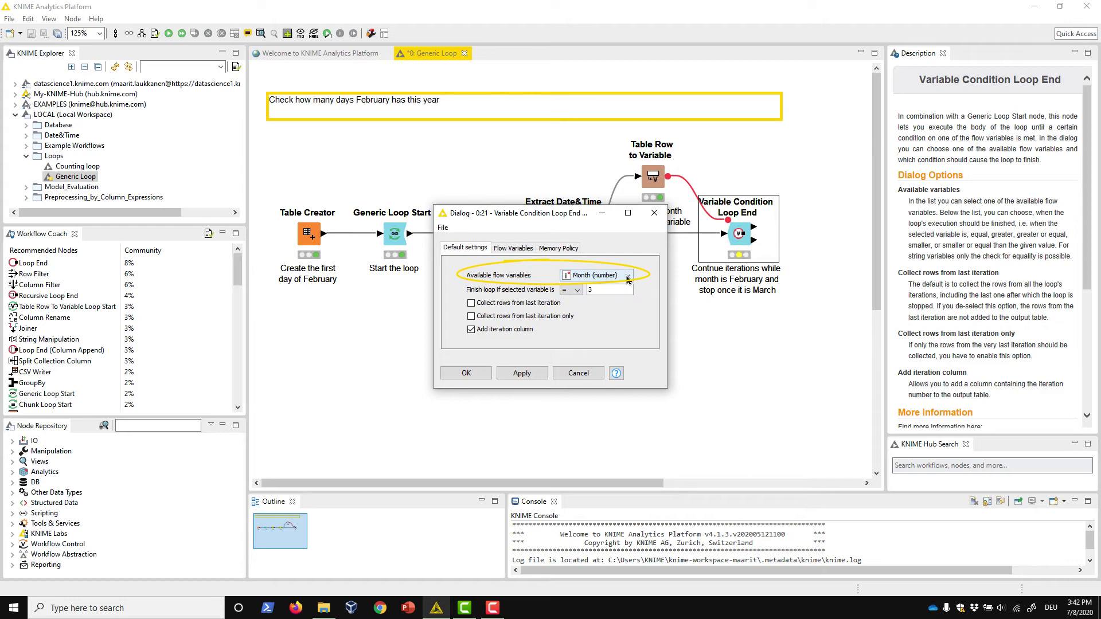
left_click(578, 291)
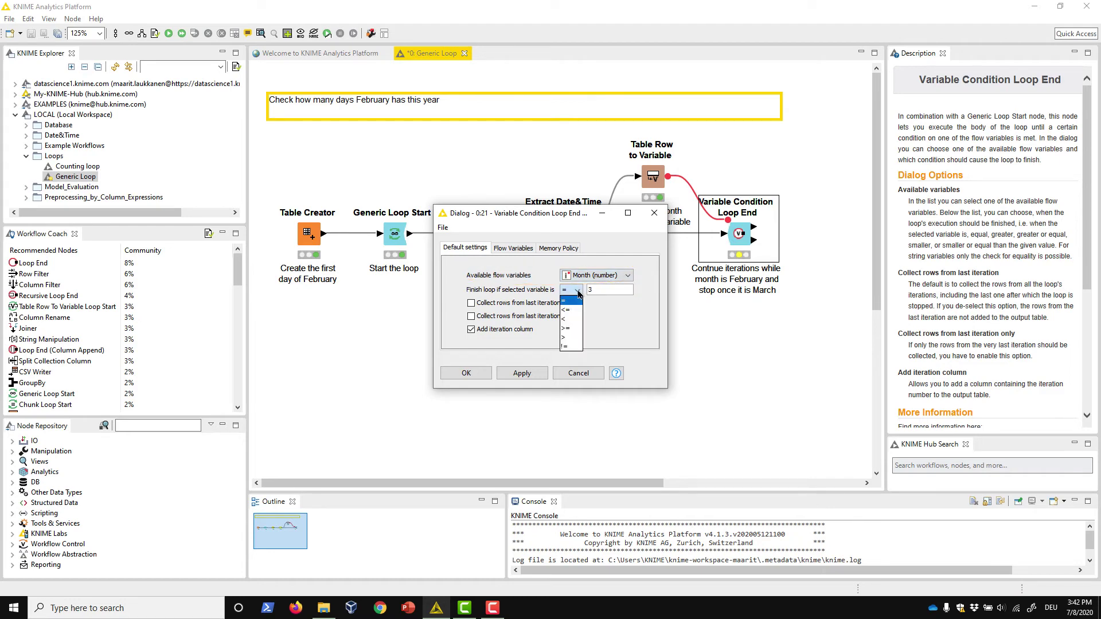
left_click(578, 294)
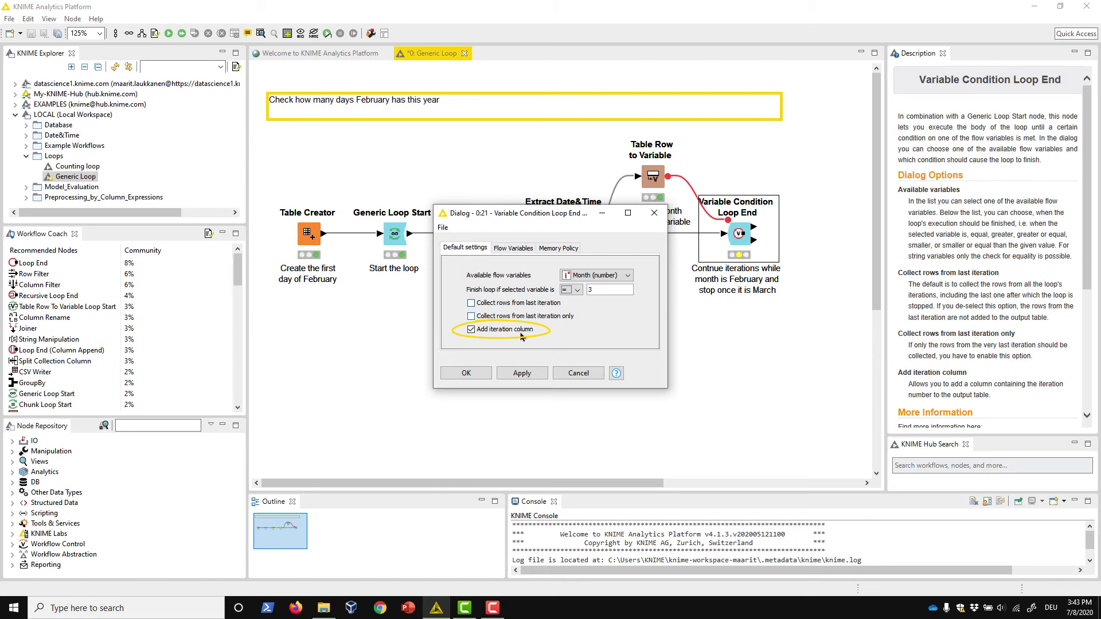
left_click(476, 376)
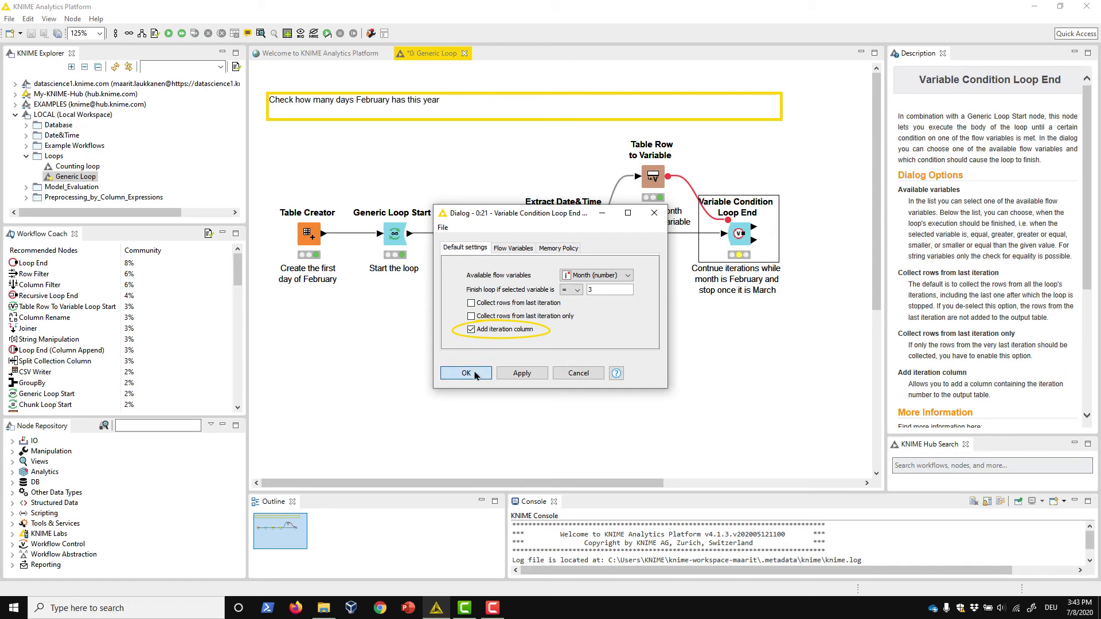
- Run the loop and review the 29 collected rows, 2020-02-01 to 2020-02-29, widening the Month column
right_click(739, 229)
left_click(753, 249)
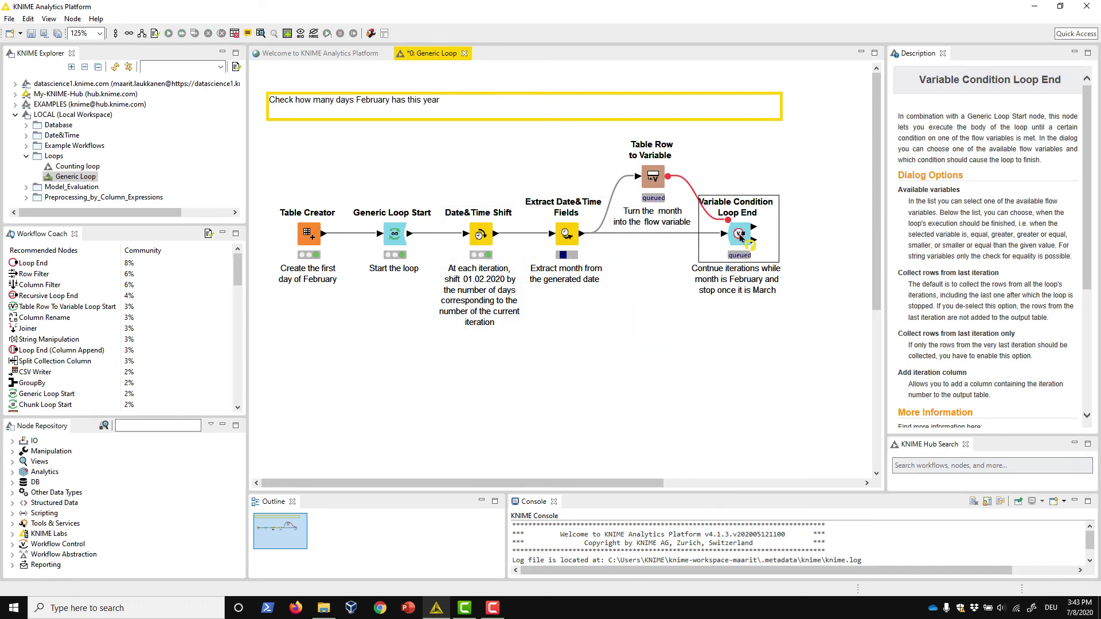
right_click(739, 232)
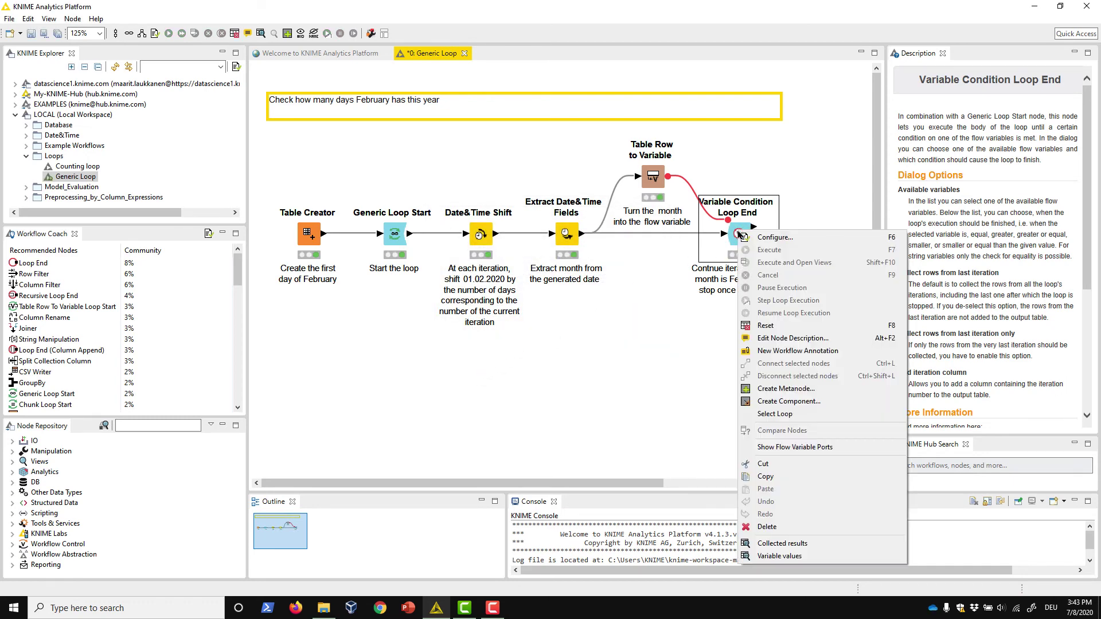
left_click(775, 544)
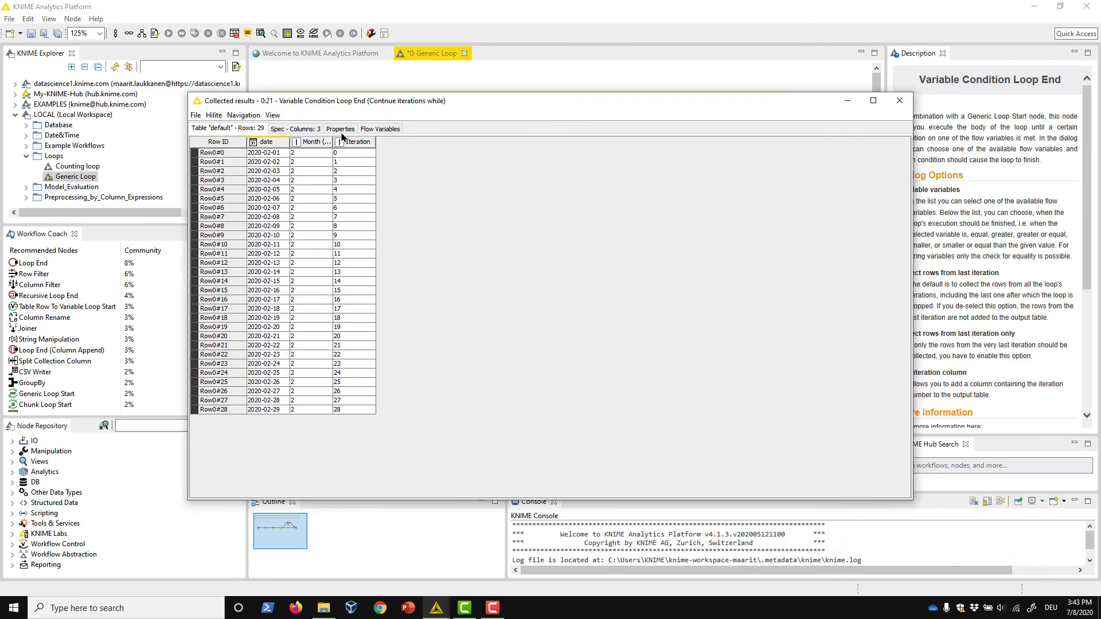
left_click_drag(332, 142, 360, 143)
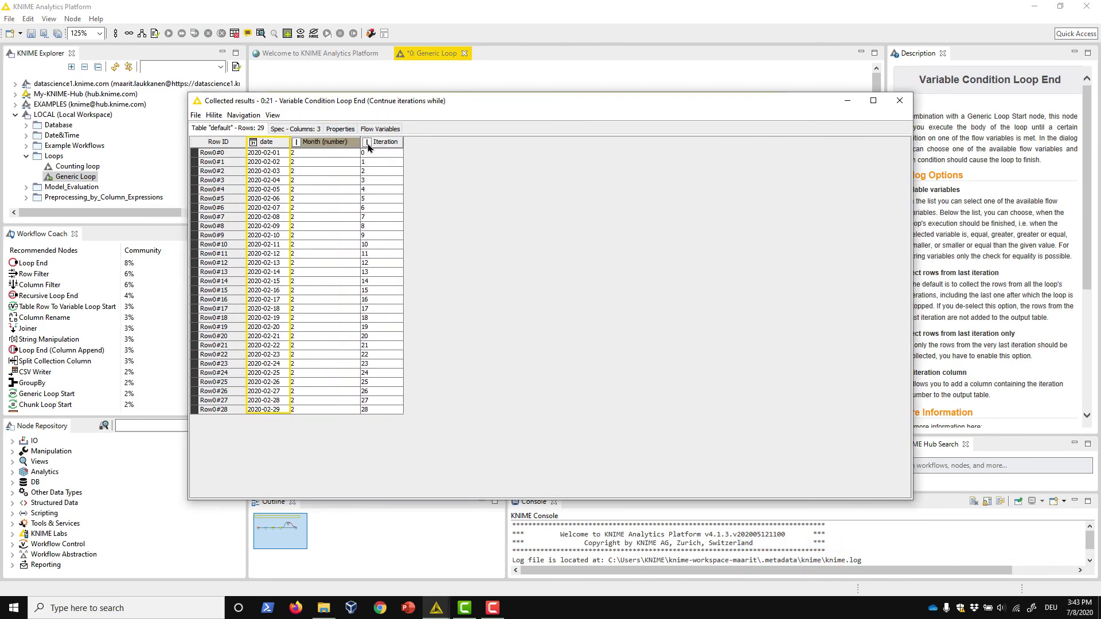